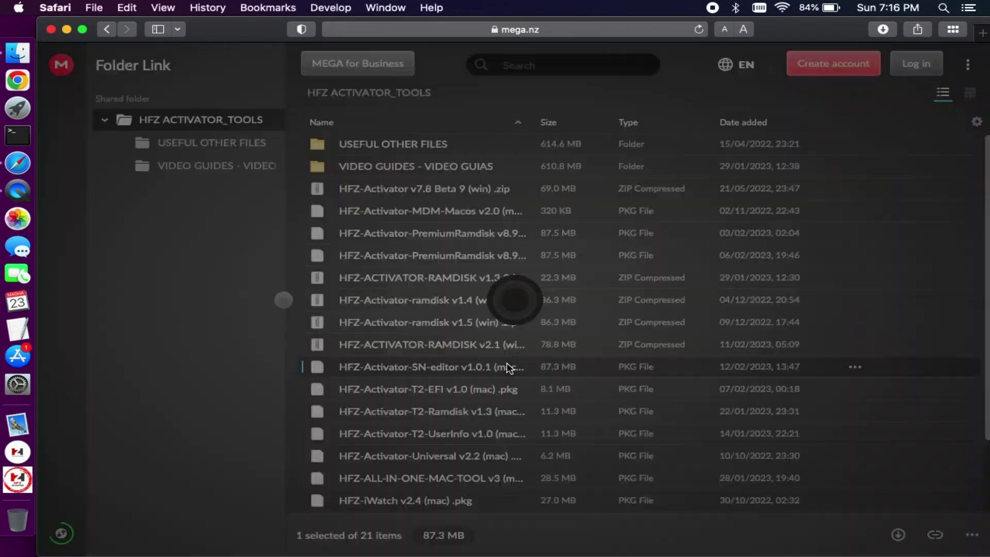
pyautogui.moveTo(532, 123); pyautogui.dragTo(642, 137)
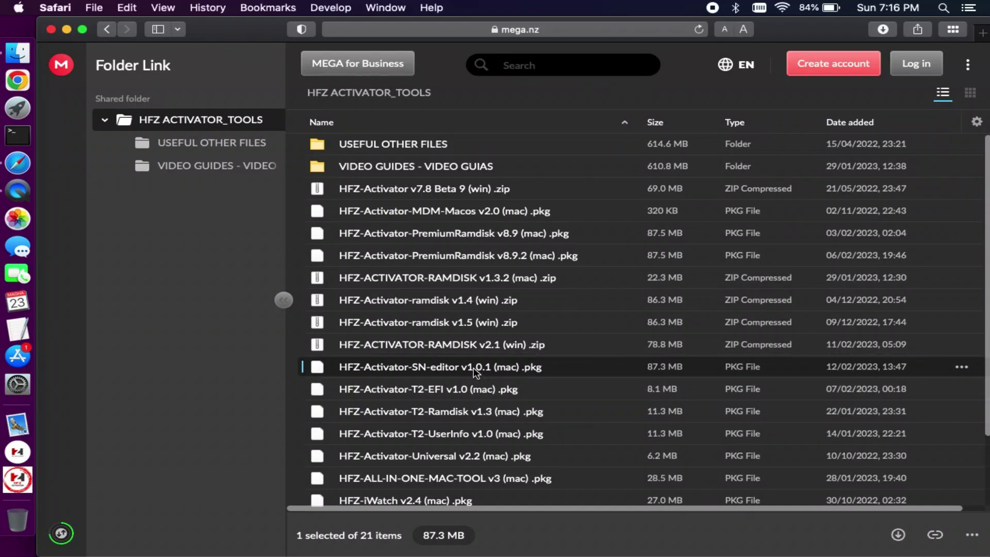
pyautogui.scroll(-4, 475, 373)
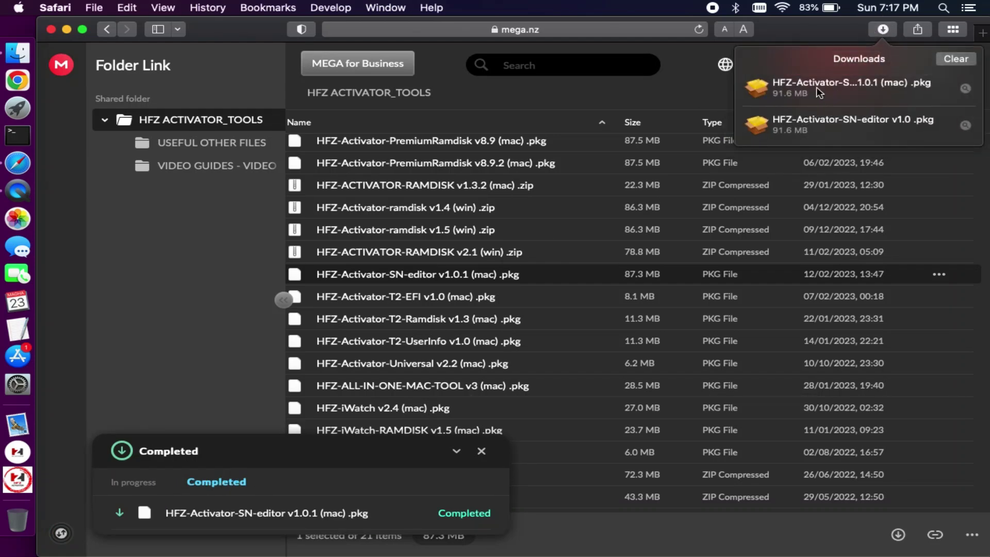
# Step: Open the downloaded HFZ-Activator-SN-editor v1.0.1 (mac) .pkg installer
pyautogui.doubleClick(817, 86)
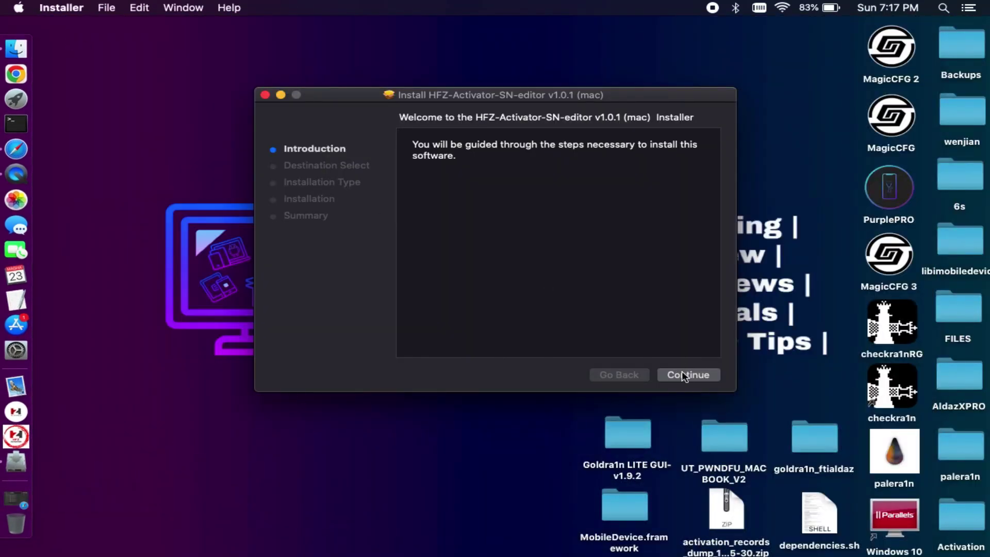
# Step: Install HFZ-Activator-SN-editor v1.0.1 and keep the installer package
pyautogui.click(684, 374)
pyautogui.click(684, 375)
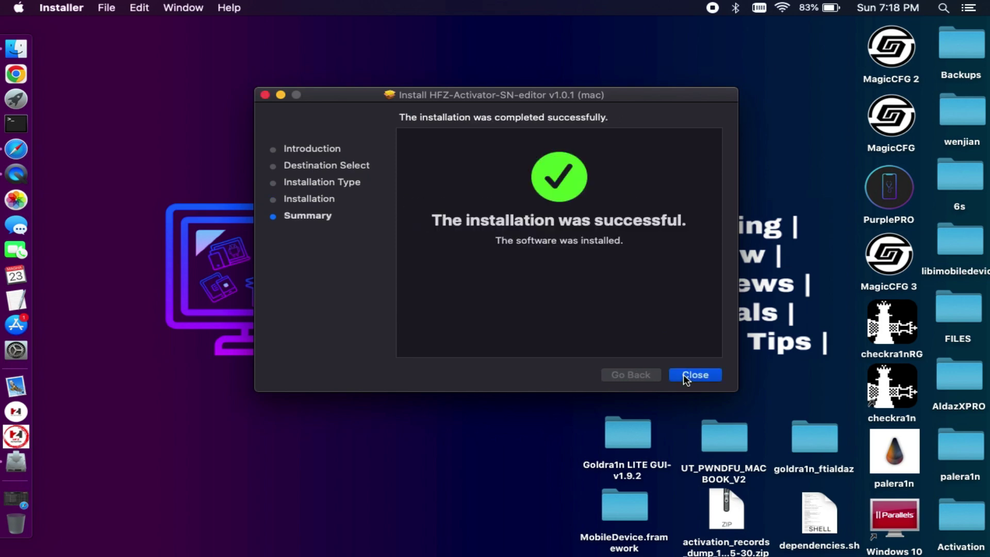
pyautogui.click(684, 375)
pyautogui.click(517, 174)
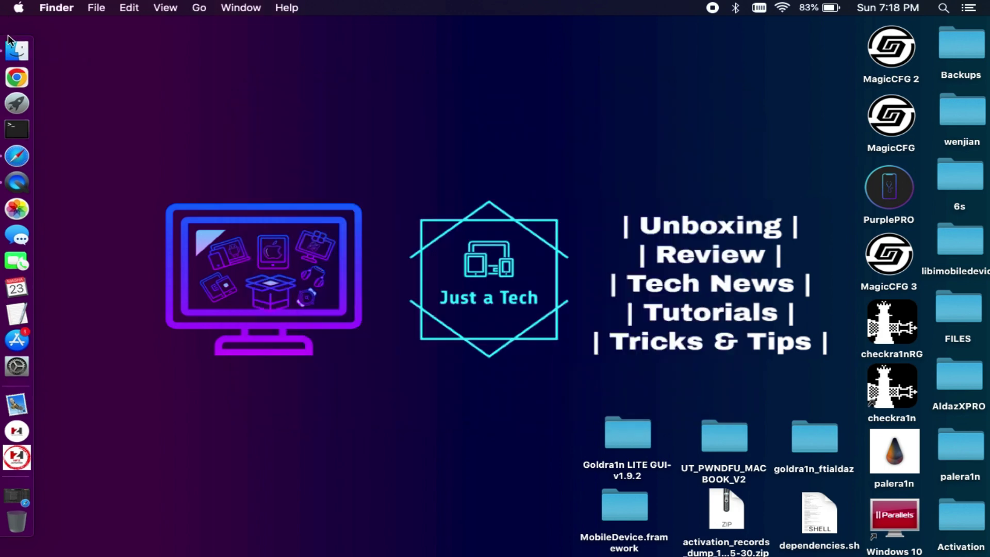
# Step: Launch HFZActivatorSNEdit from Applications and close the Finder window
pyautogui.click(20, 51)
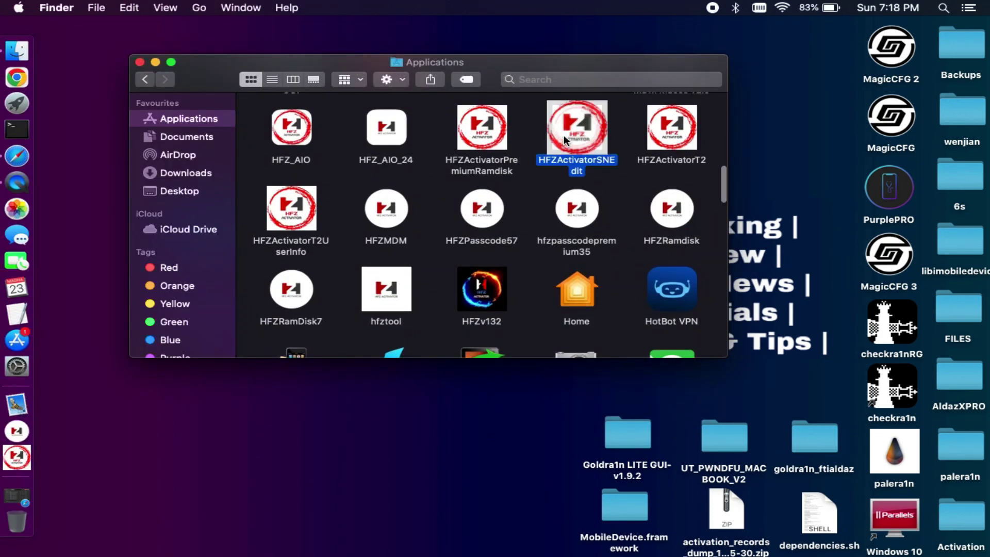
pyautogui.click(143, 55)
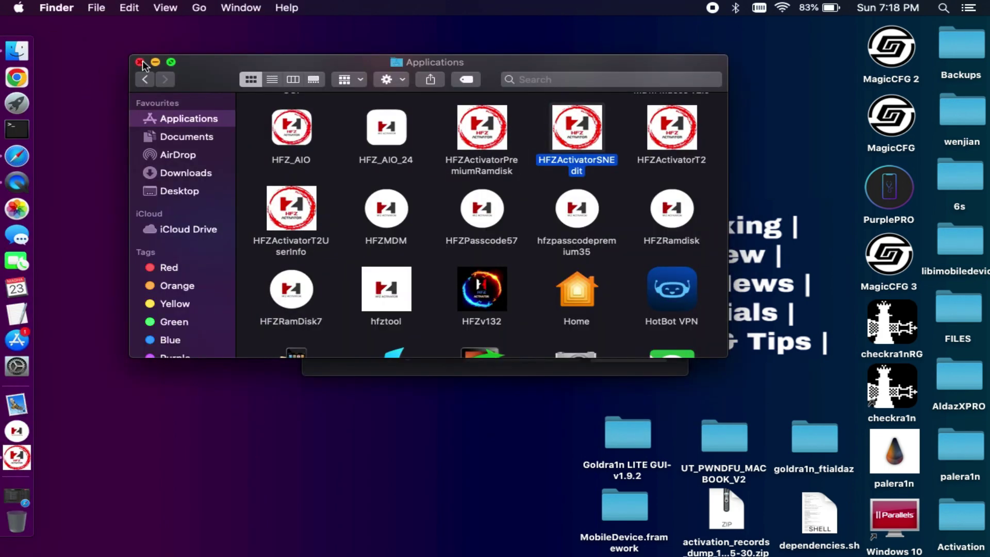
pyautogui.click(139, 63)
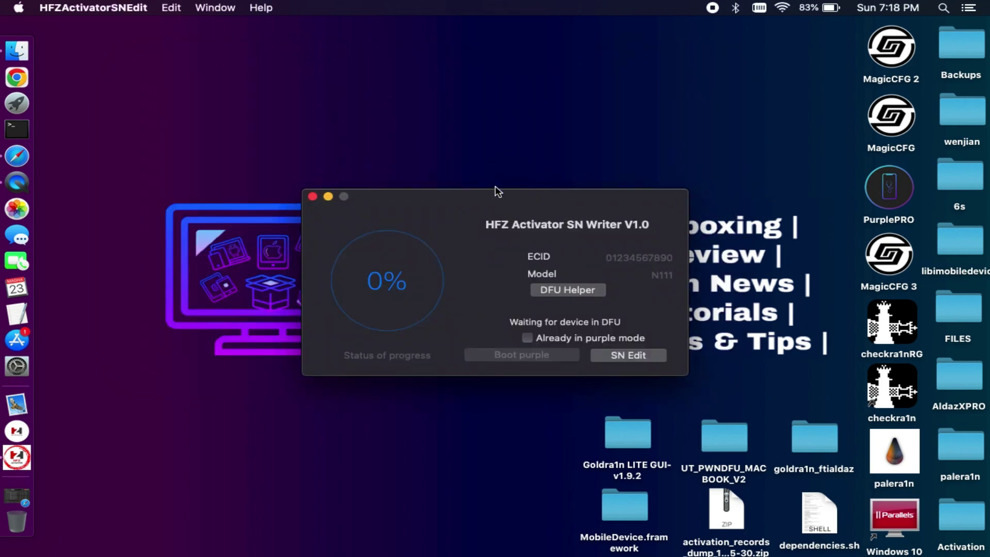
# Step: Move the HFZ Activator SN Writer window aside on the desktop
pyautogui.moveTo(496, 191); pyautogui.dragTo(435, 176)
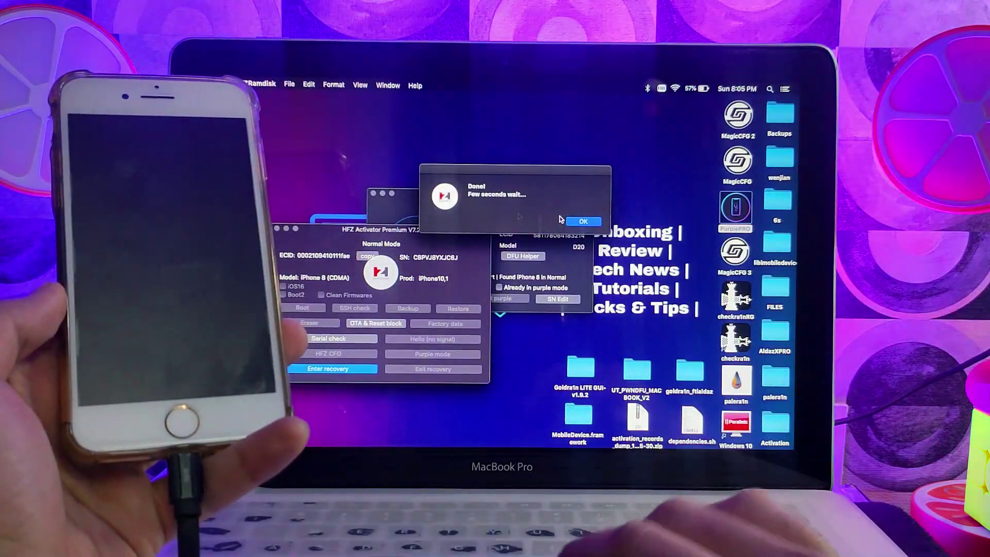
# Step: Dismiss Premium's Done alert, put the iPhone 8 into DFU mode, then close Premium
pyautogui.click(583, 222)
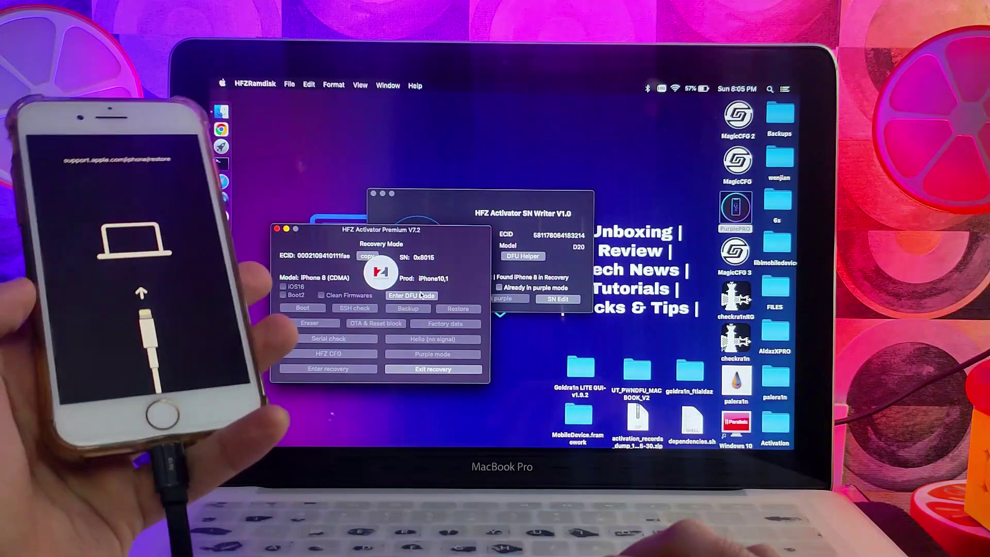
pyautogui.click(420, 296)
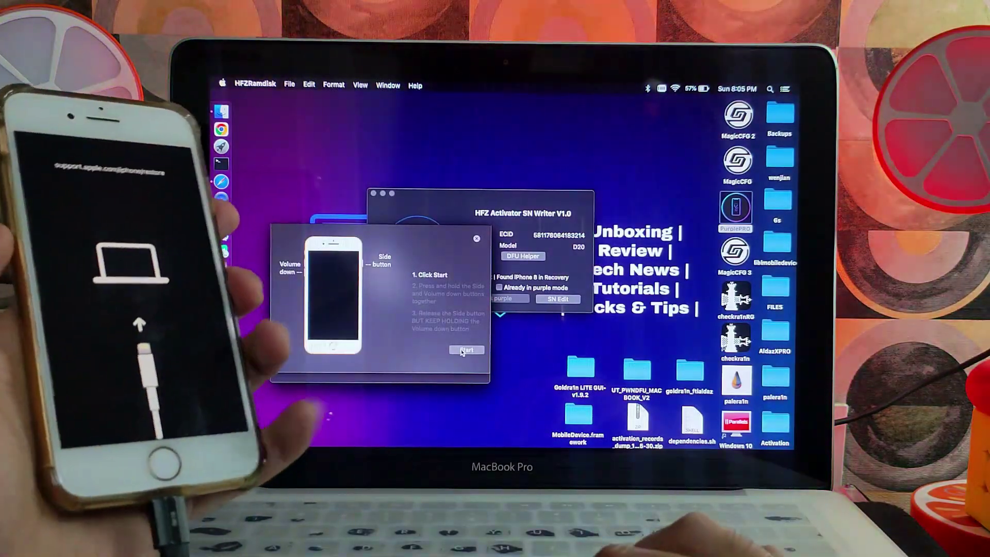
pyautogui.click(465, 349)
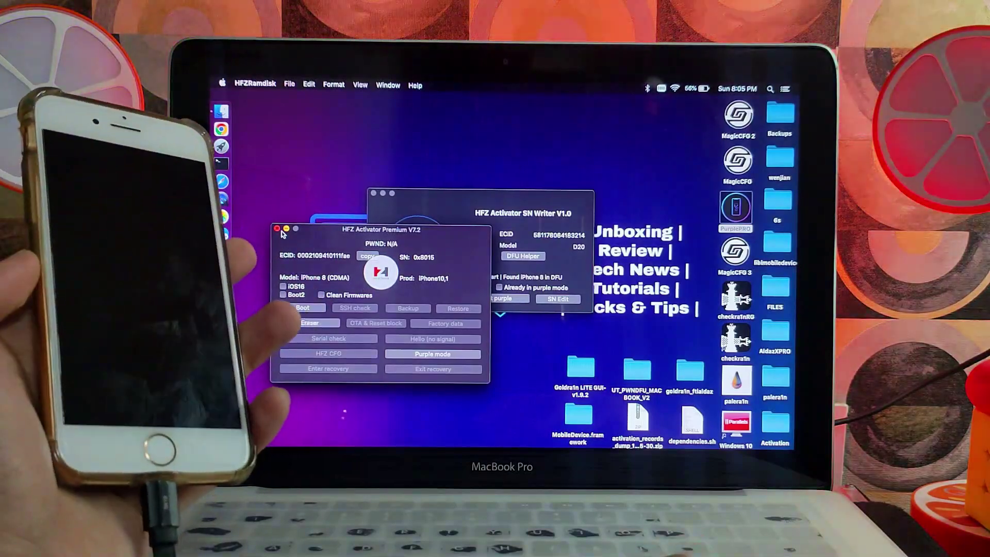
pyautogui.click(558, 299)
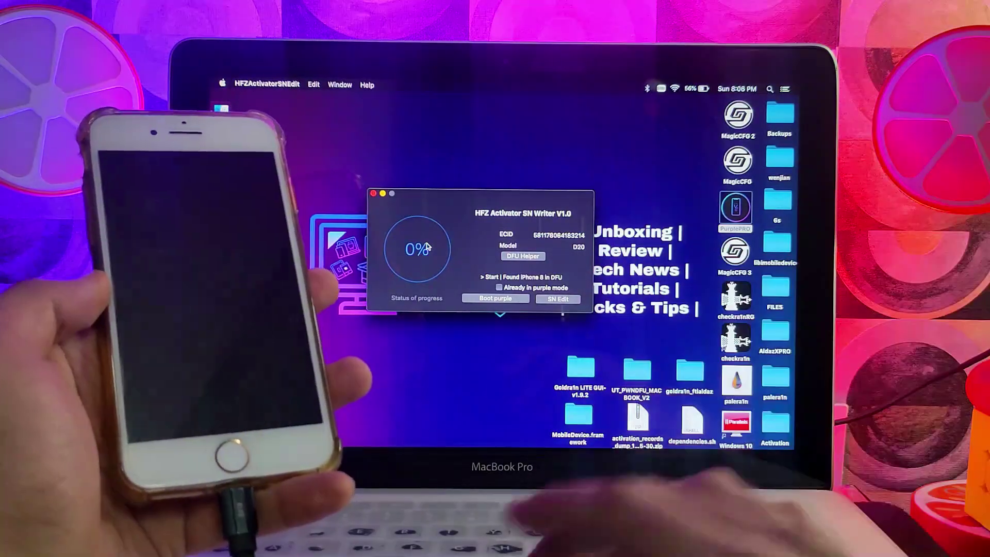
# Step: Run Boot purple on the iPhone 8 until purple boot succeeds
pyautogui.click(505, 300)
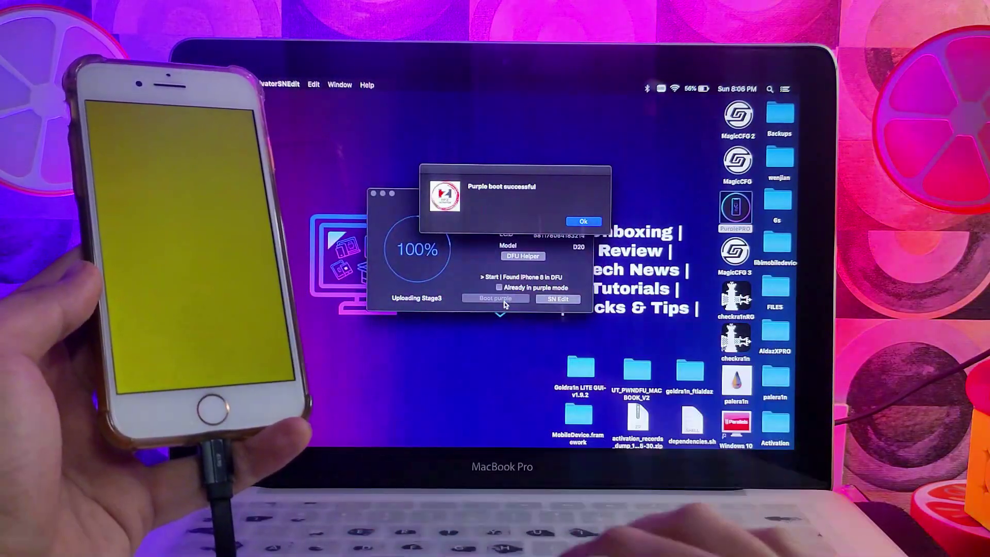
# Step: Dismiss the purple boot alert and review the serial port list in SN Edit
pyautogui.click(584, 222)
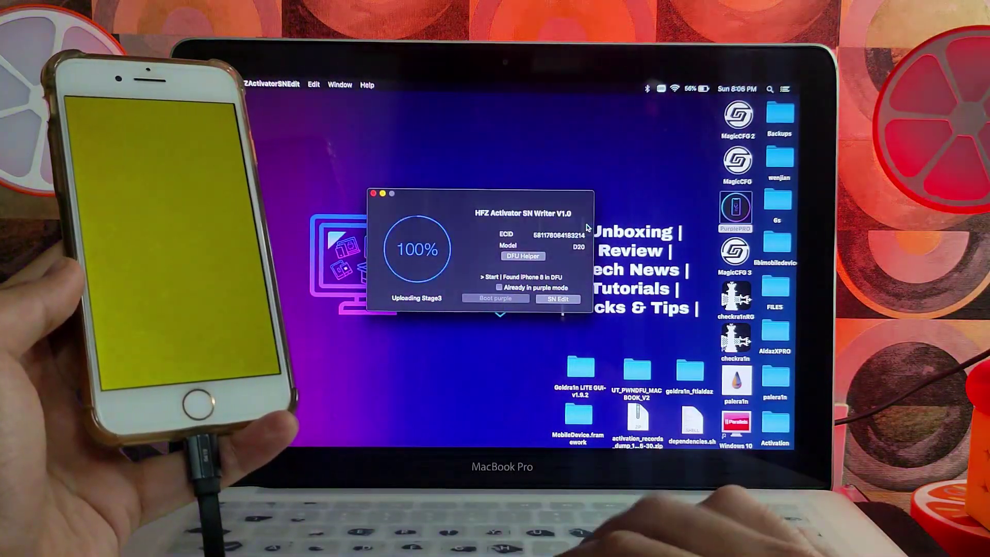
pyautogui.click(559, 300)
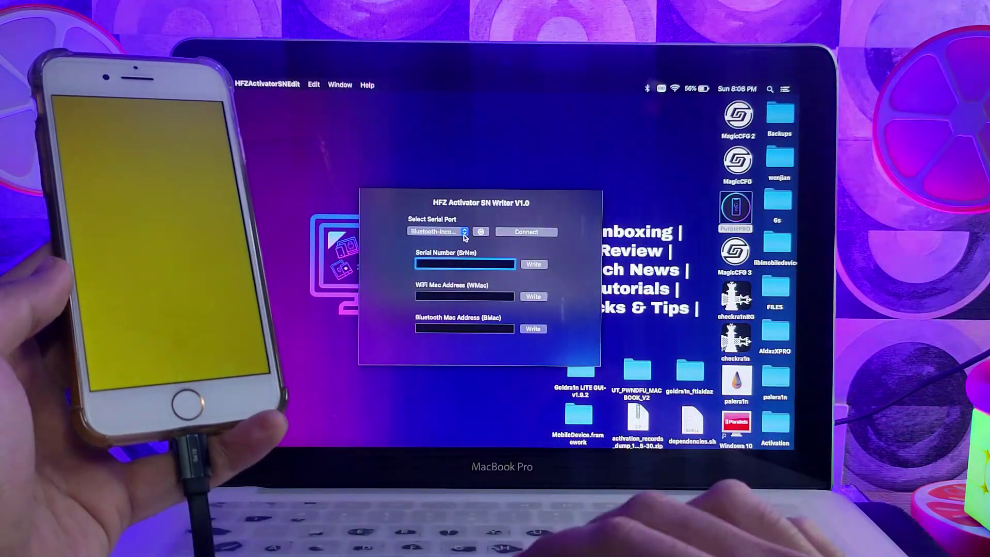
pyautogui.click(454, 242)
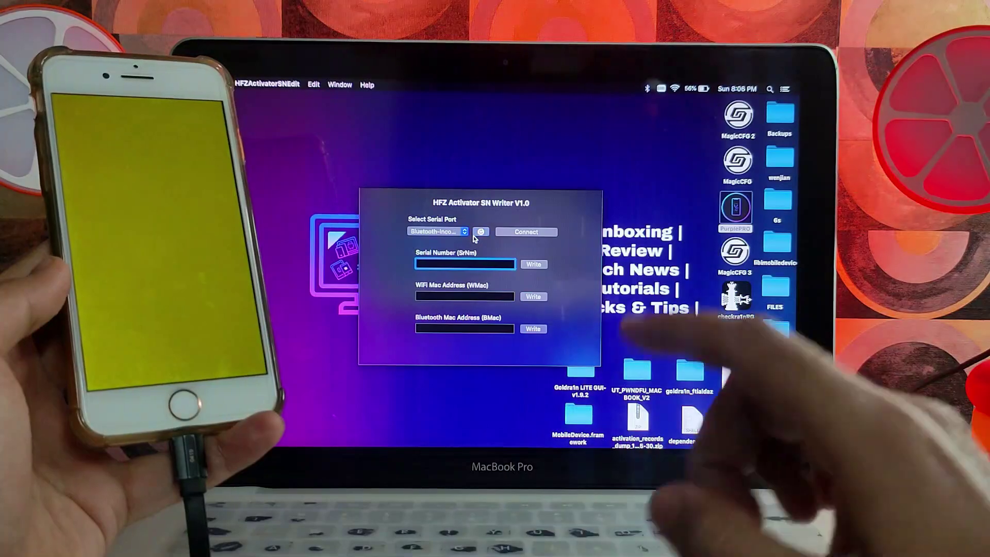
pyautogui.click(453, 233)
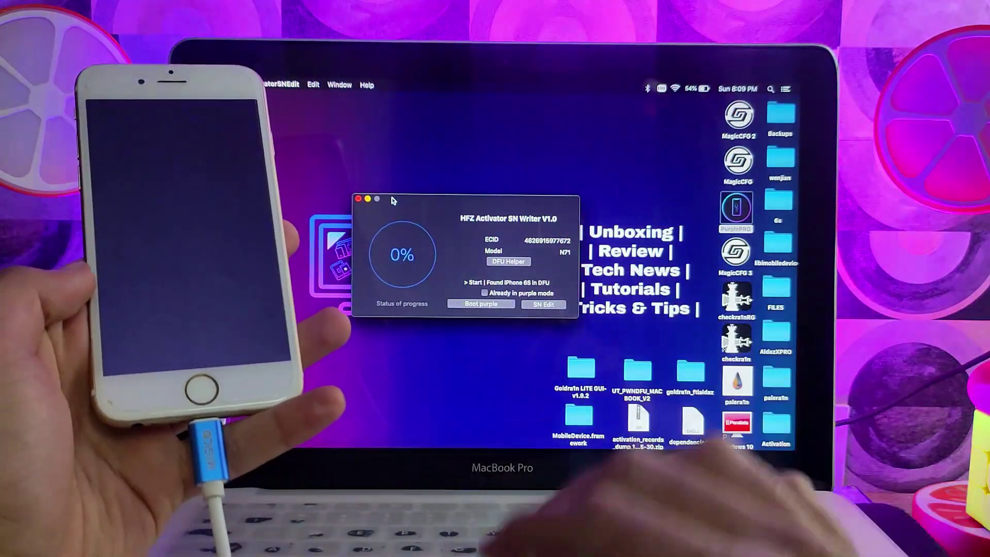
# Step: Boot the iPhone 6s to purple mode, dismiss the alert, and open SN Edit
pyautogui.click(463, 304)
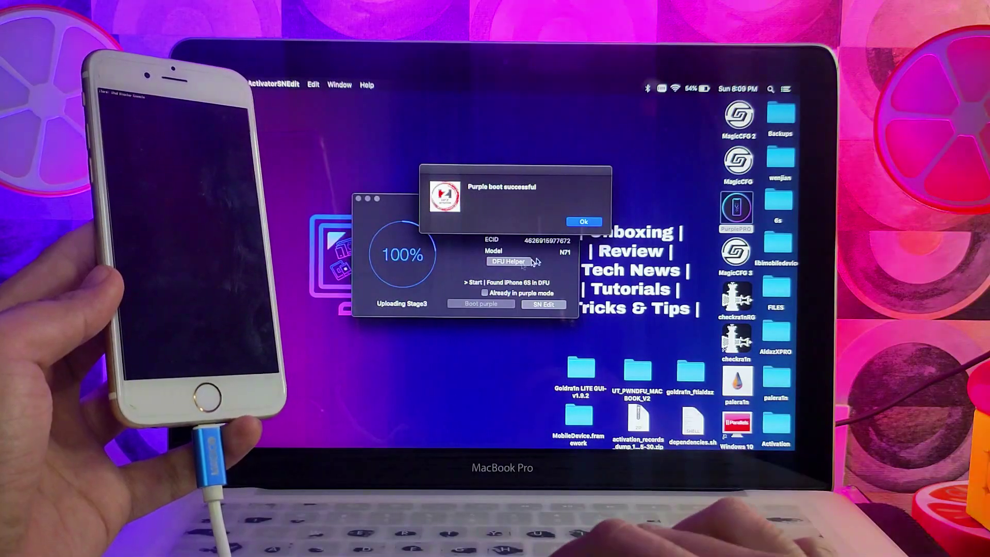
pyautogui.click(582, 221)
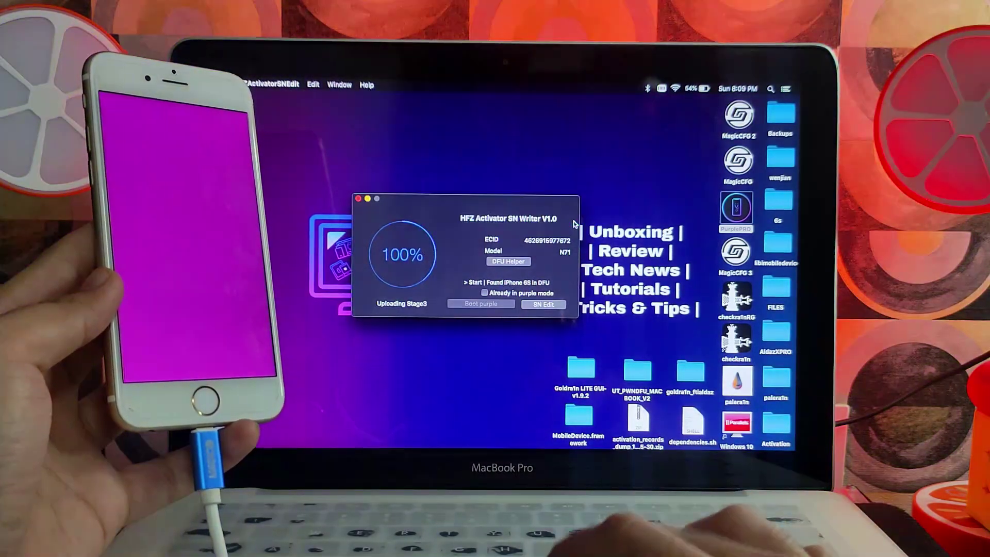
pyautogui.click(542, 305)
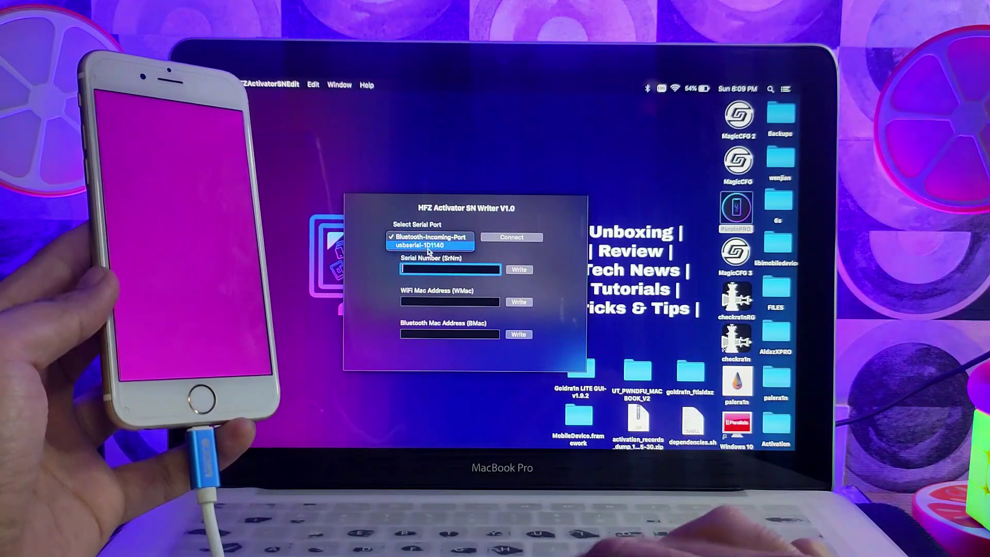
# Step: Connect to usbserial-1D1140, paste the new serial number, and write it
pyautogui.click(508, 239)
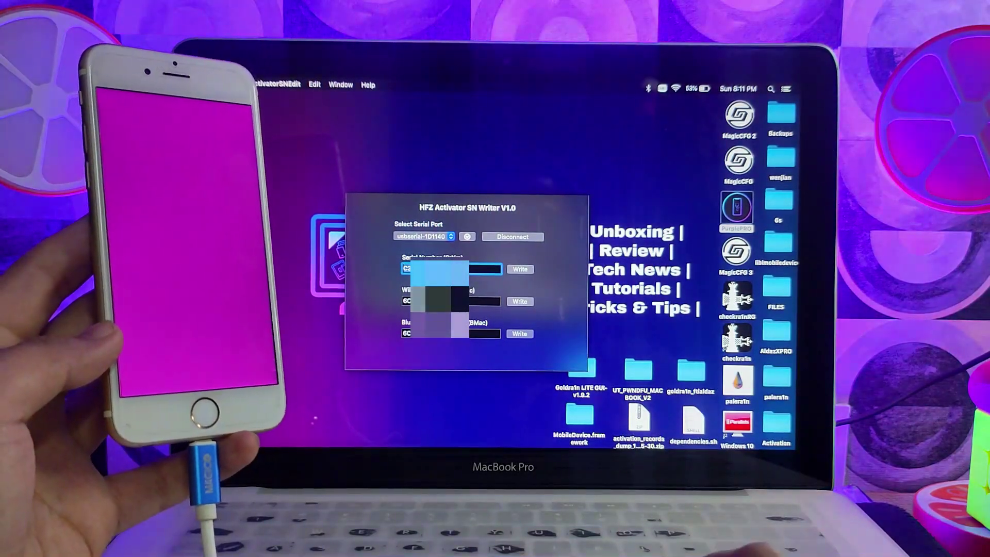
pyautogui.rightClick(464, 270)
pyautogui.click(465, 269)
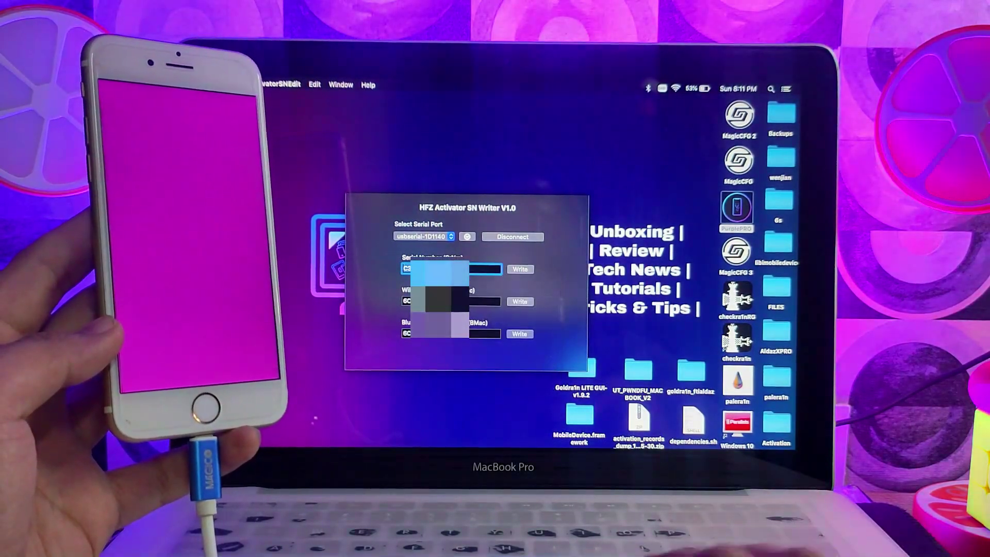
pyautogui.rightClick(465, 270)
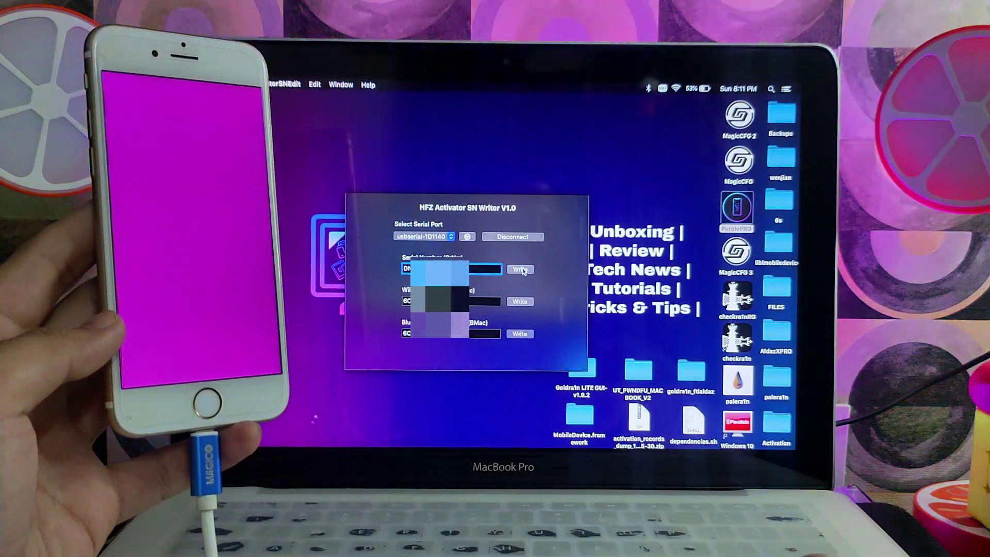
pyautogui.click(522, 270)
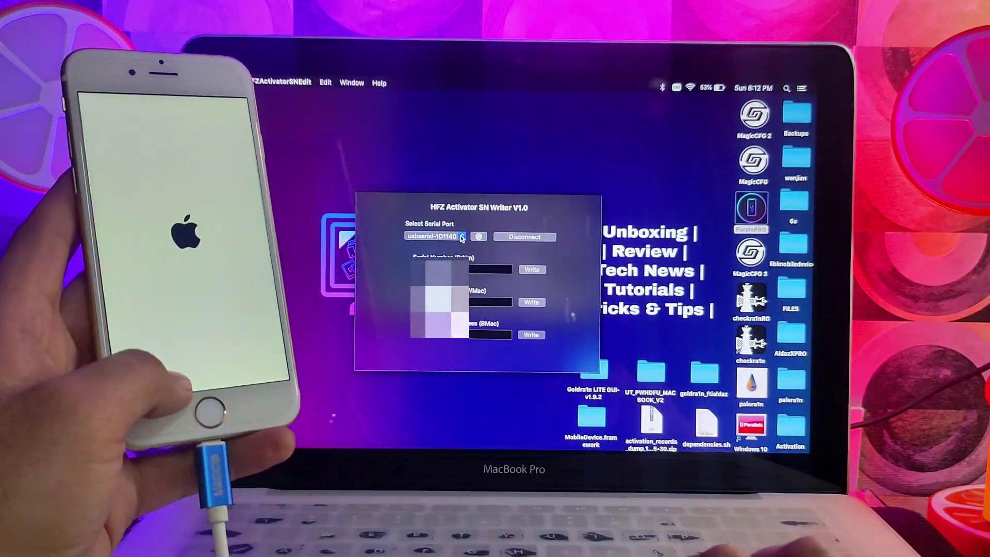
# Step: Force quit HFZActivatorSNEdit via the Apple menu and close Force Quit Applications
pyautogui.click(233, 81)
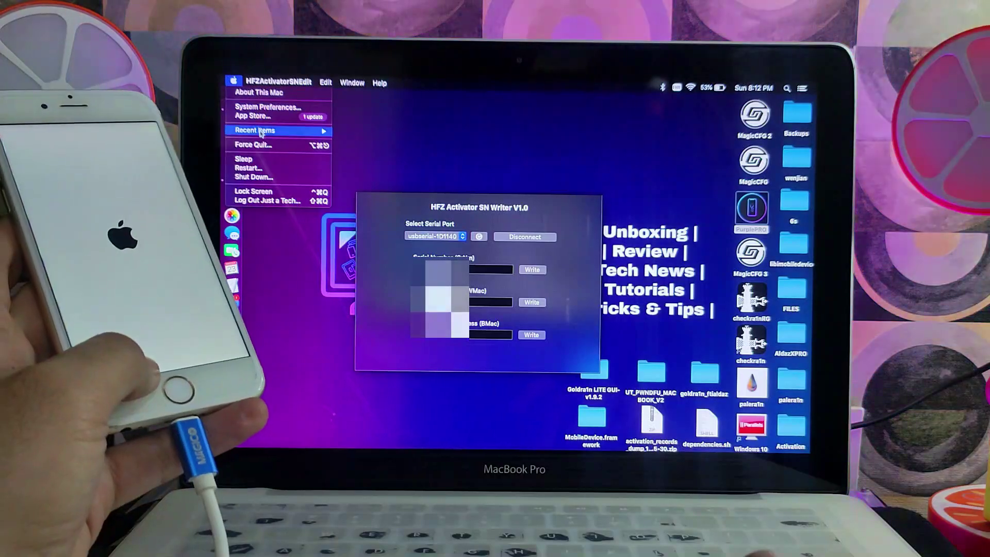
pyautogui.click(261, 145)
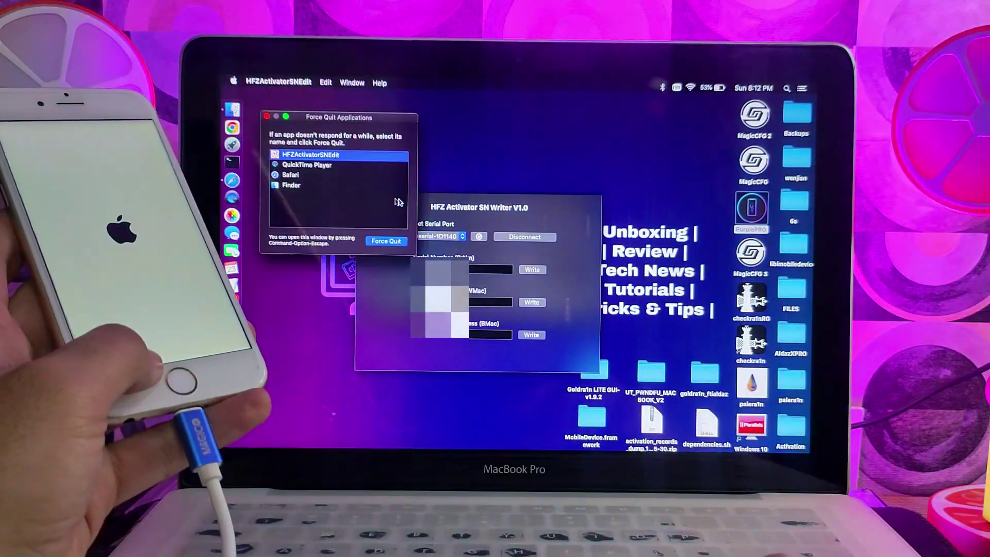
pyautogui.click(387, 241)
pyautogui.click(402, 172)
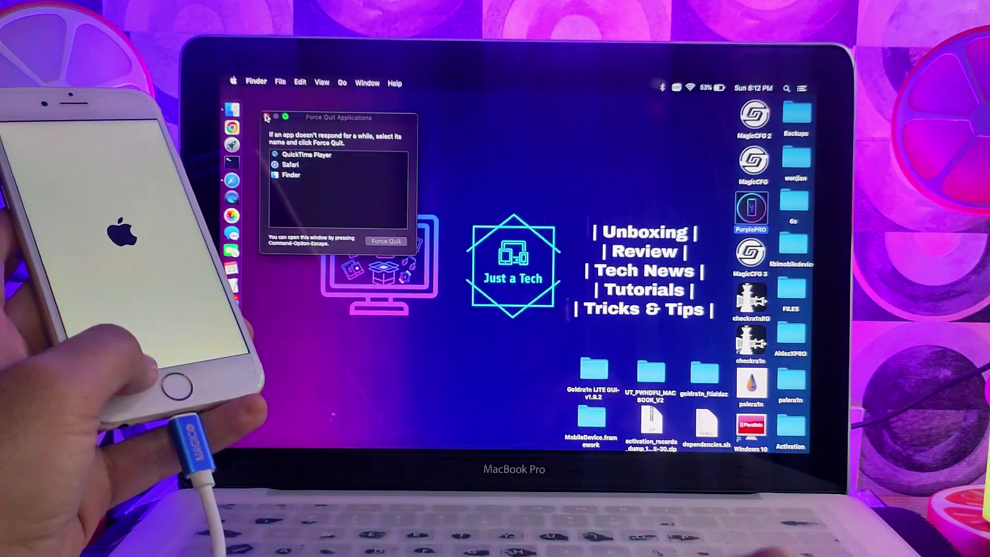
pyautogui.click(267, 117)
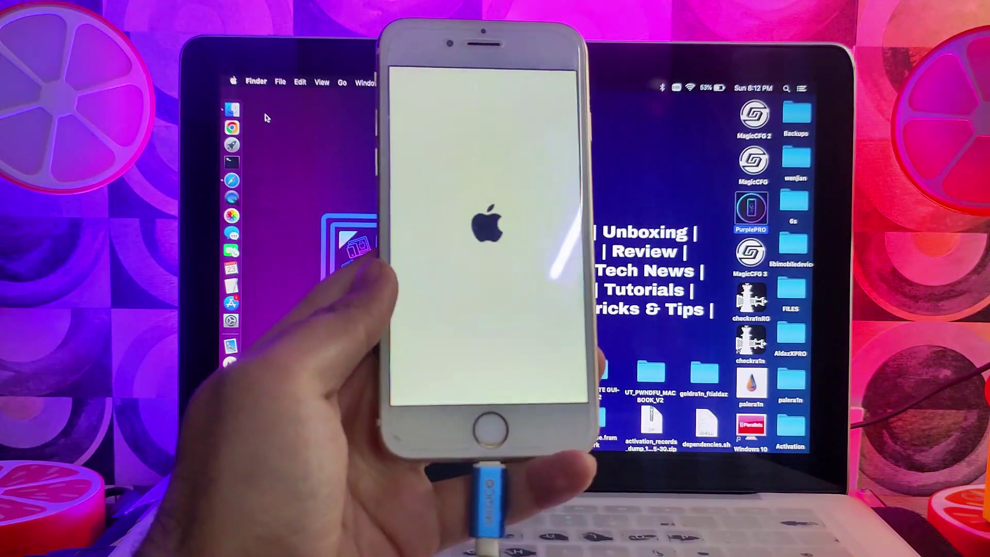